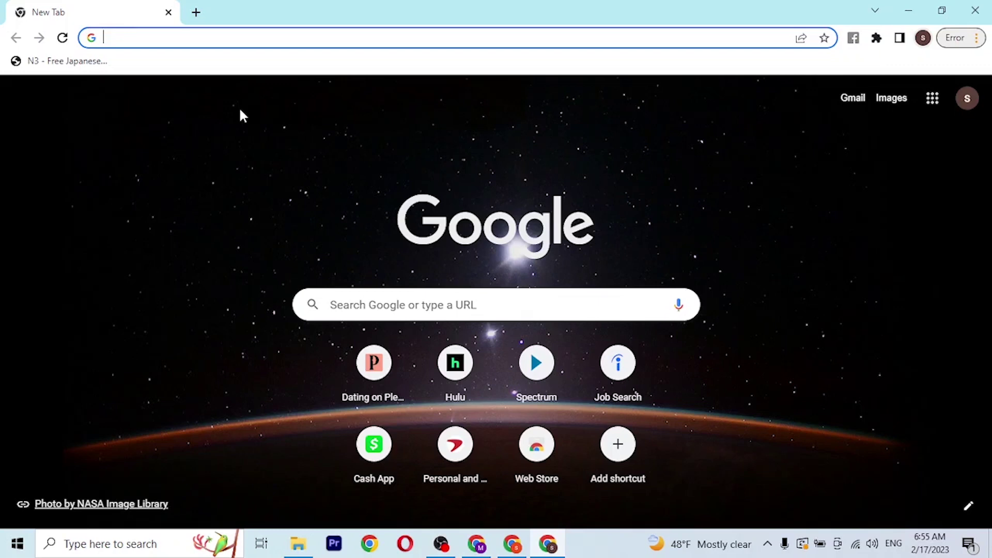
- Go to americanexpress.com from Chrome's address bar
click(317, 41)
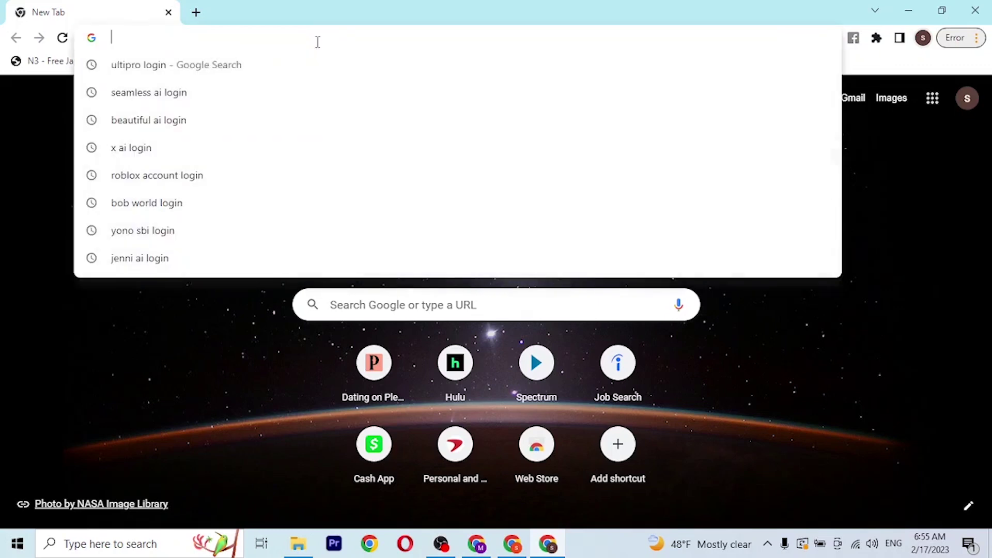
text(ame)
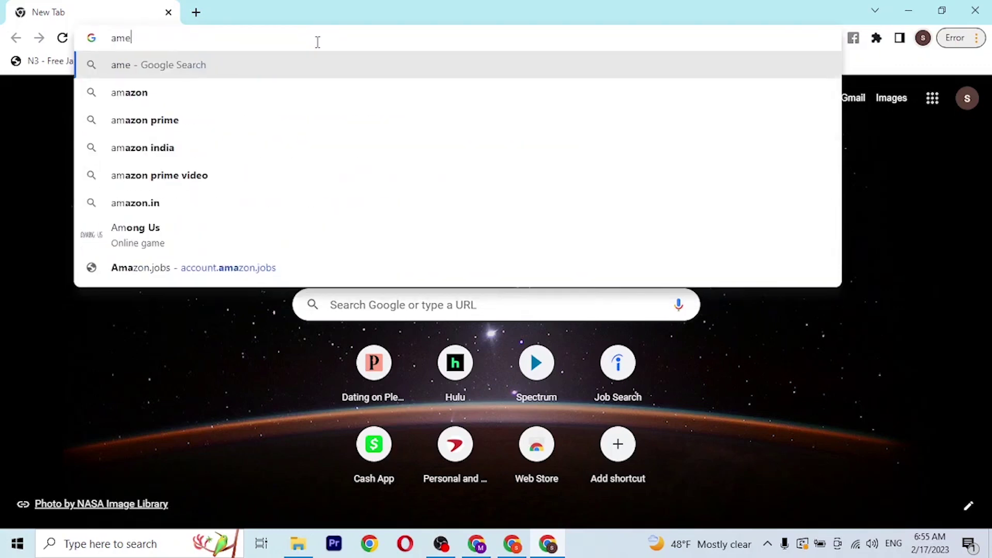
text(ricanexp)
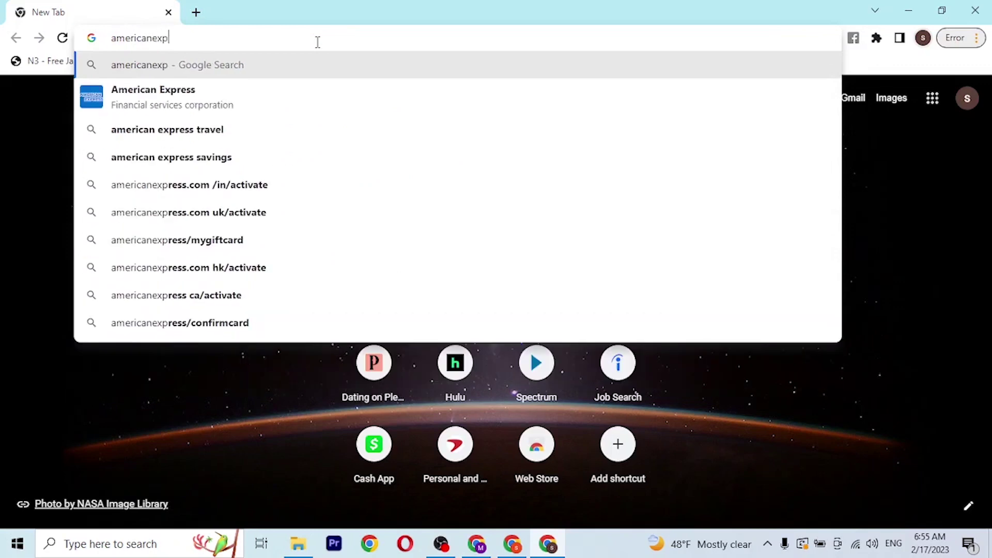
text(ress.com)
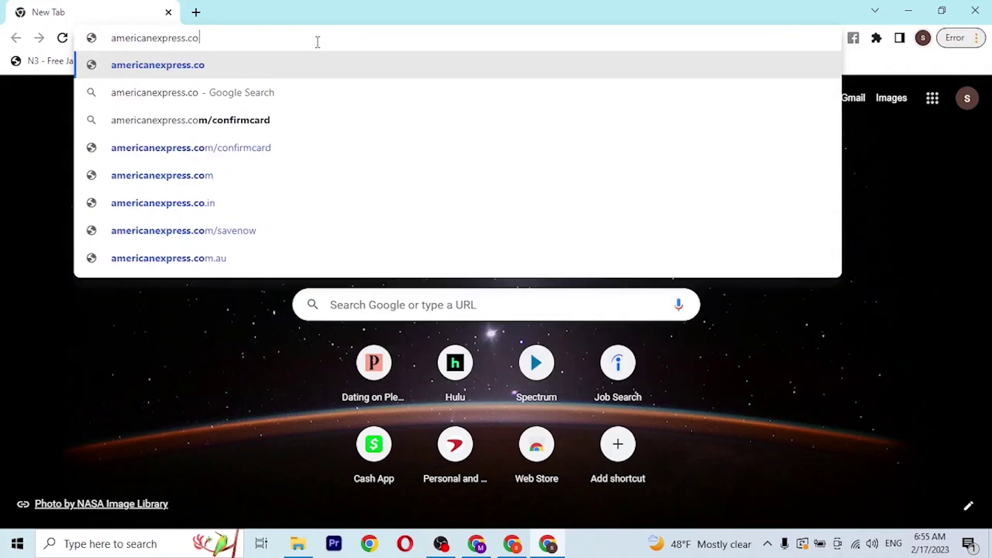
key(Return)
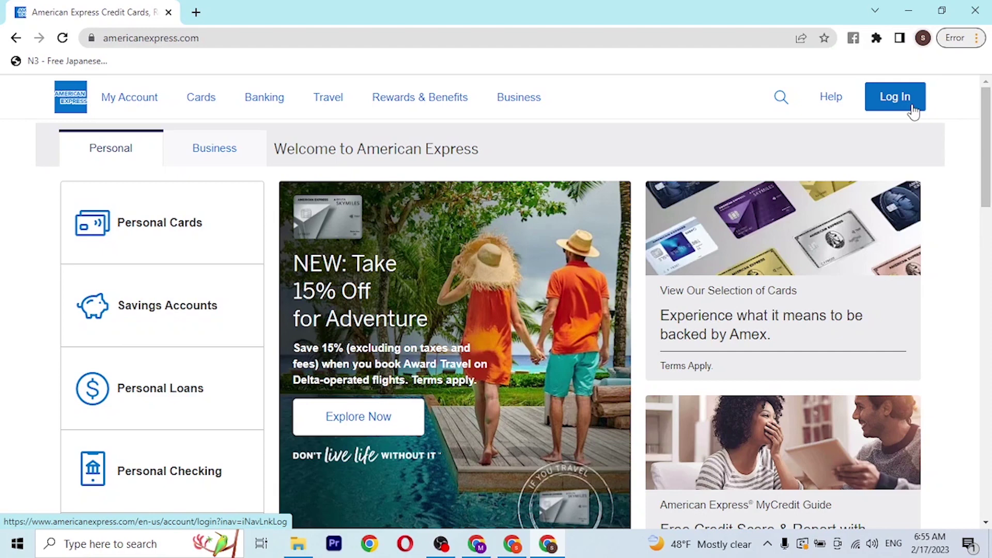
- Open the Log In to My Account page from the top navigation bar
click(914, 108)
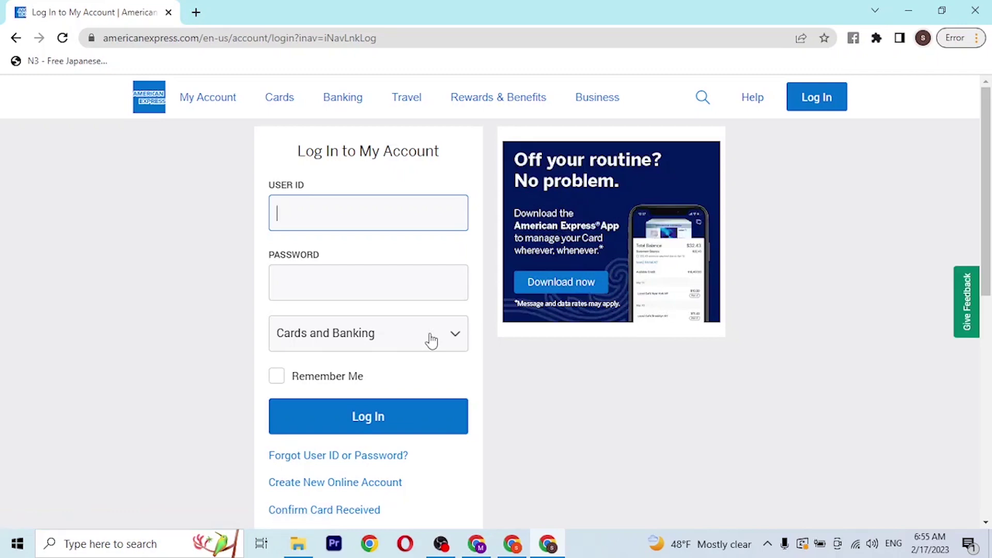
- Choose Cards and Banking in the account type dropdown and start entering the User ID
click(431, 339)
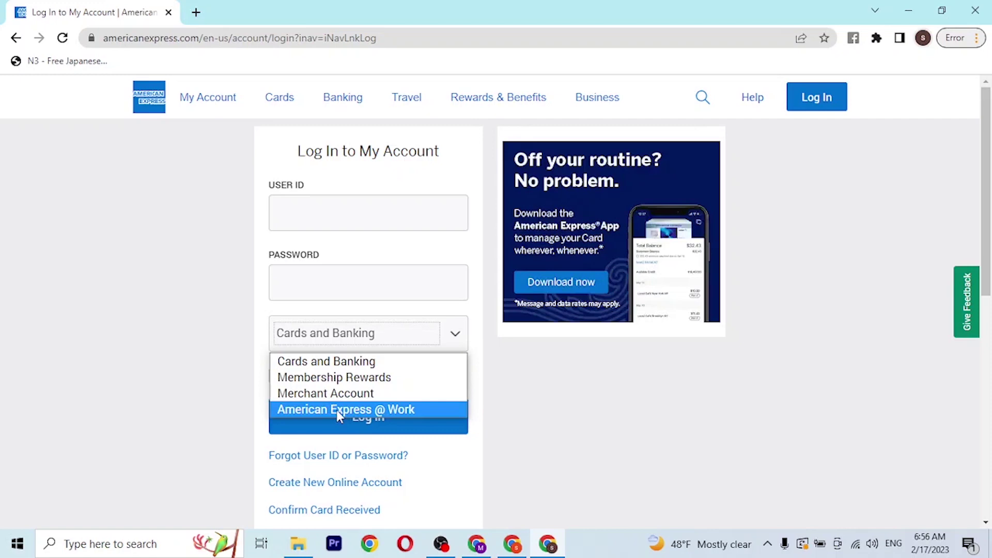
click(390, 364)
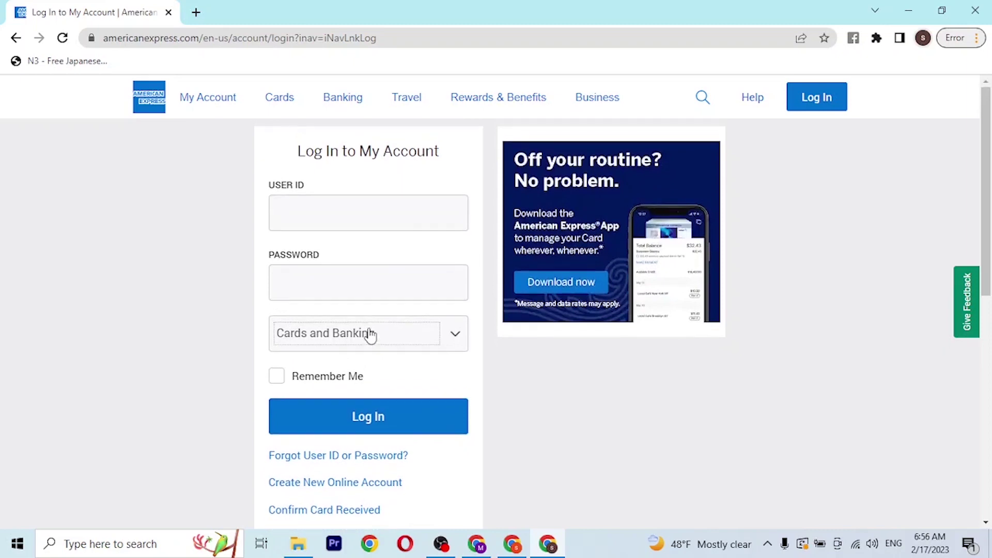
click(401, 218)
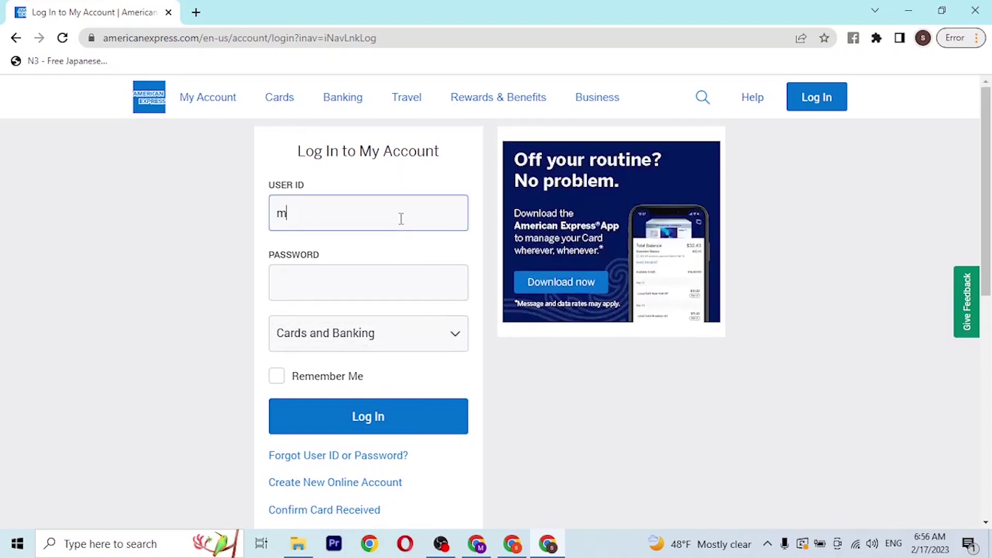
- Finish the User ID and move to the Password field to enter the password
key(Tab)
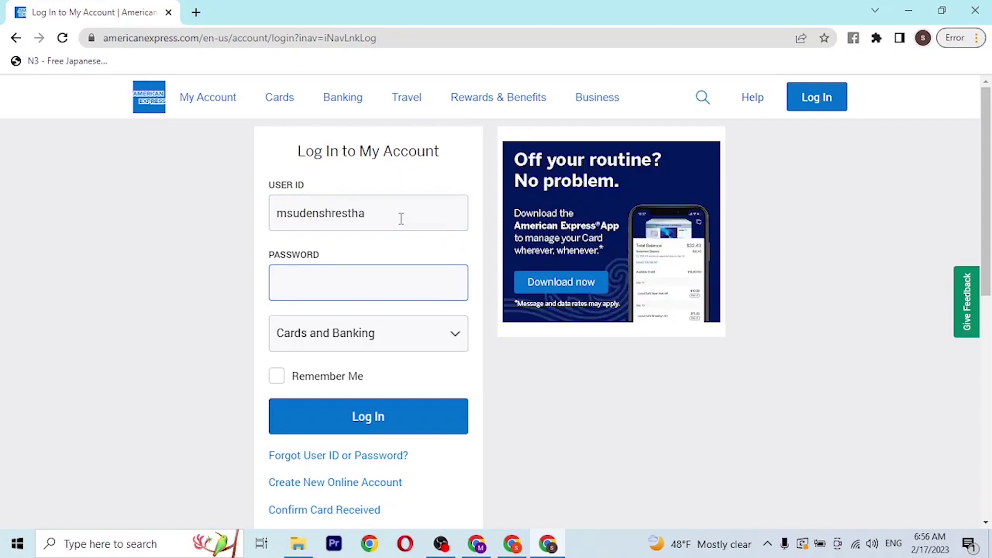
text(••••)
text(••••••••••)
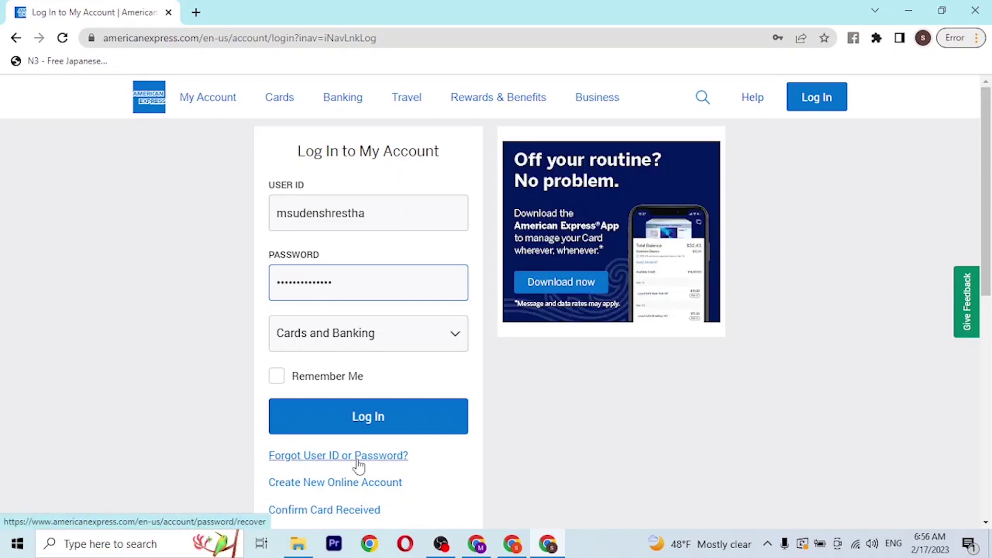
scroll(358, 463, down, 1)
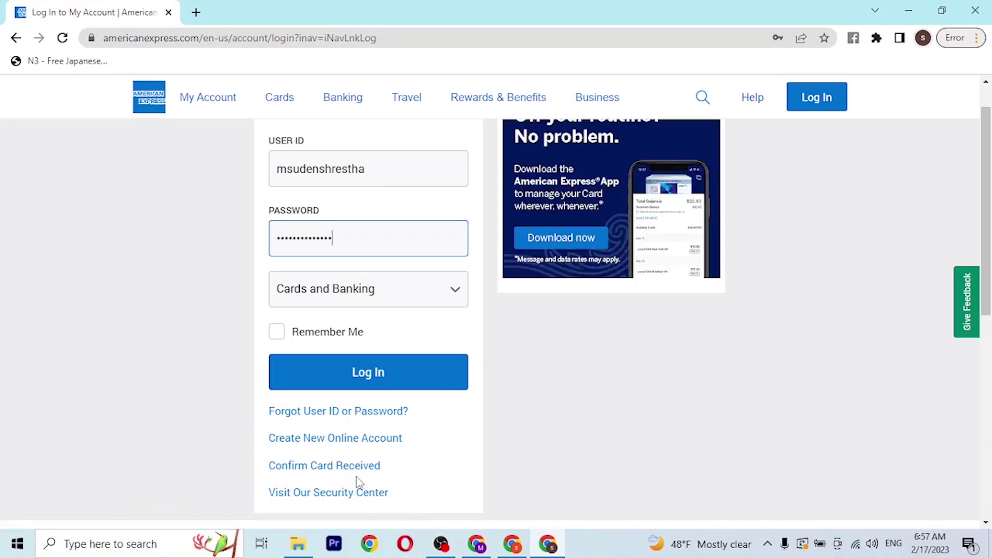
click(418, 176)
click(388, 295)
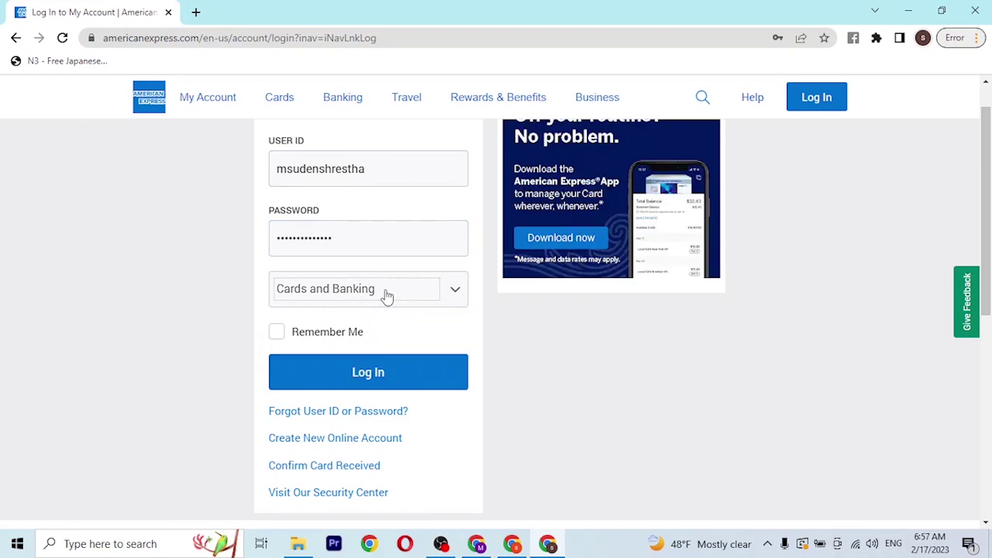